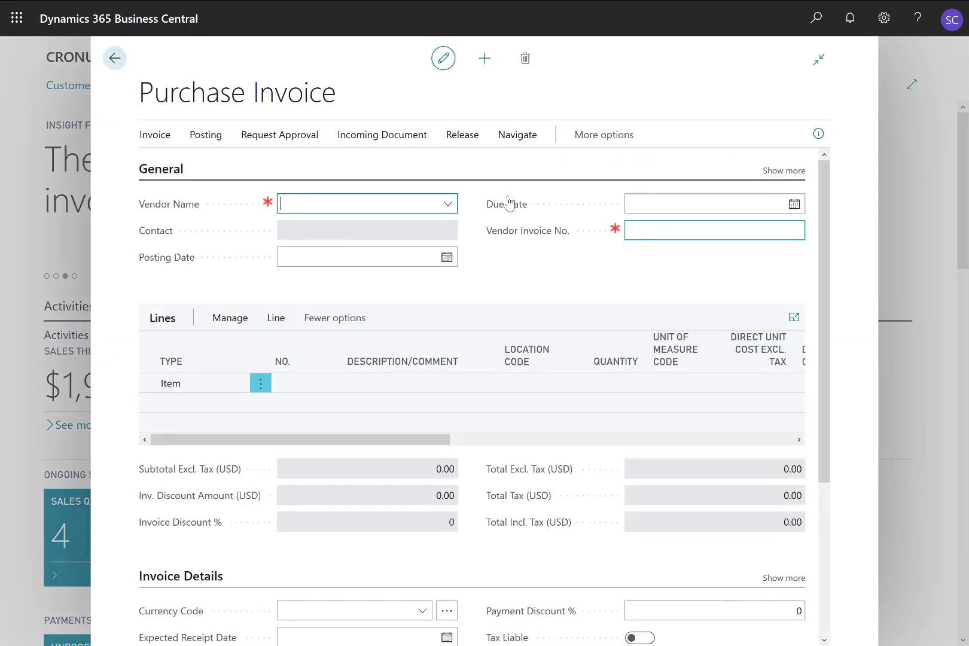
Step: Set the purchase invoice's vendor to Wide World Importers and its vendor invoice number to W002
left_click(448, 206)
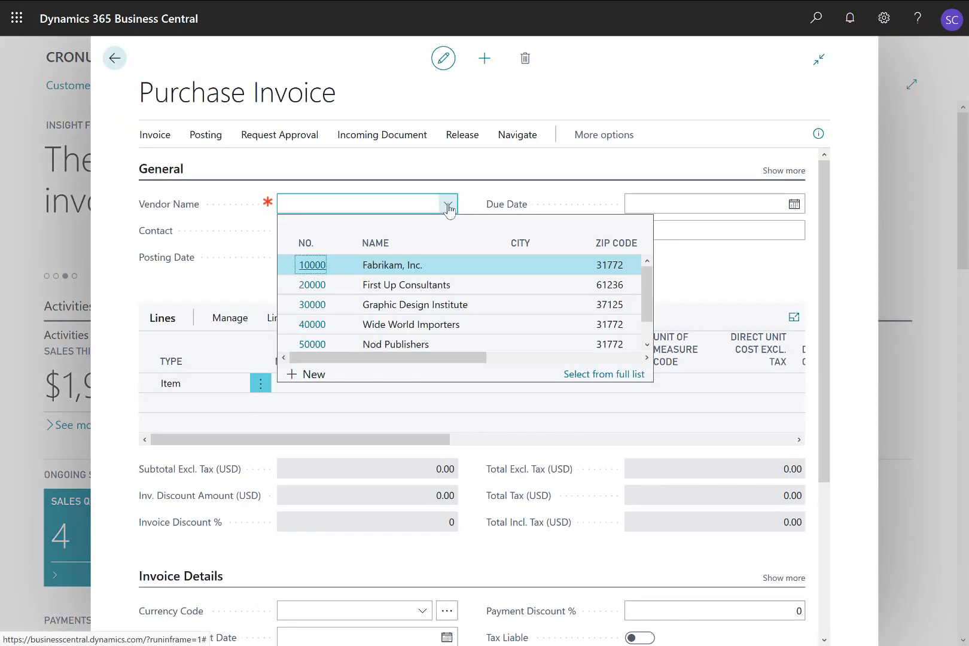
left_click(429, 328)
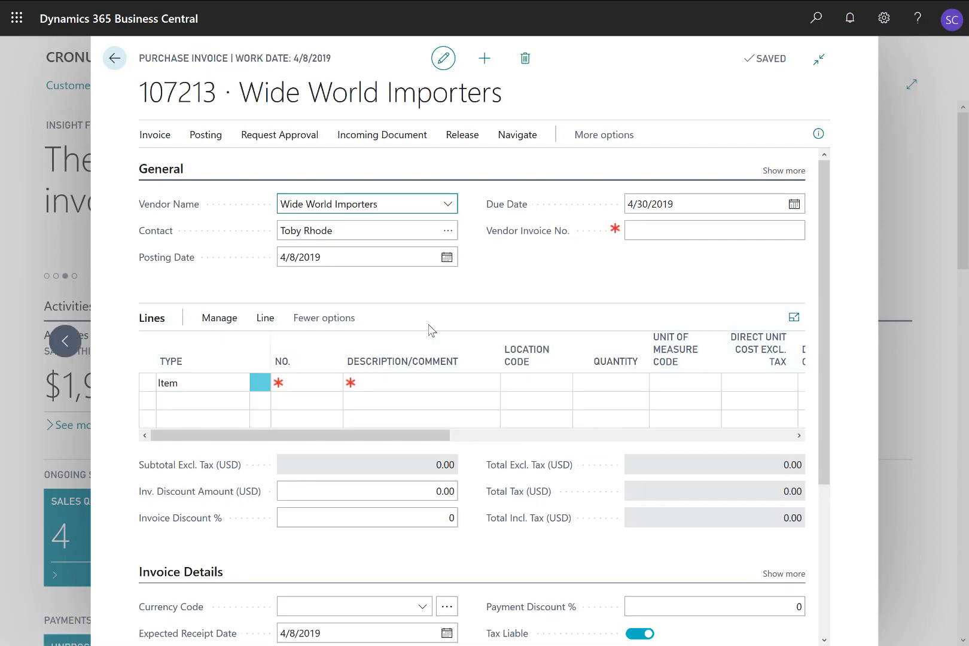
left_click(642, 233)
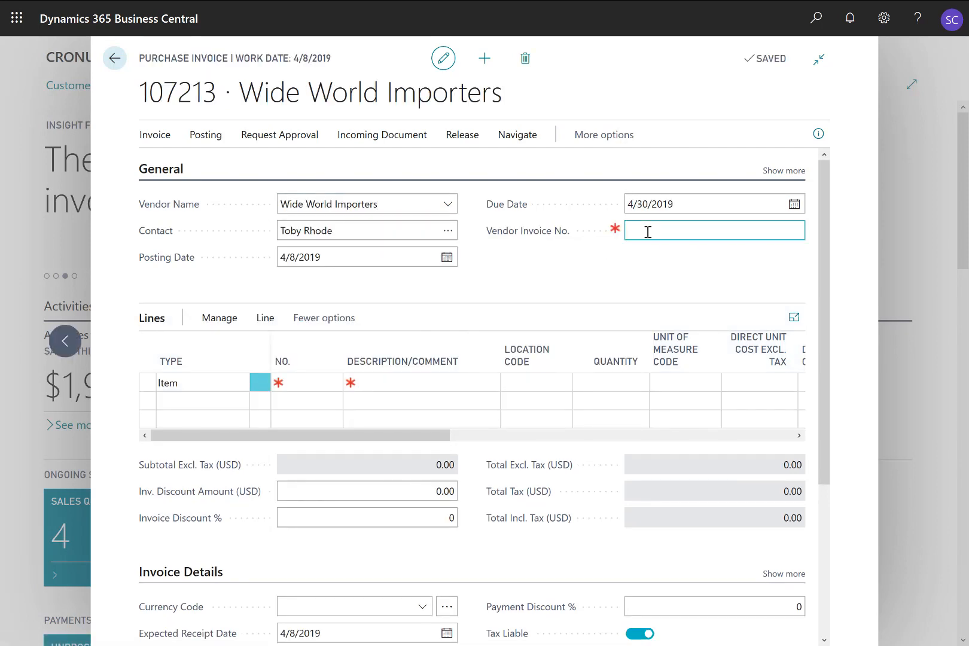
type("W002")
key("Tab")
Step: Set the first invoice line's type to Charge (Item) and its number to P-FREIGHT, Misc. Freight Charge (Purch.)
left_click(241, 390)
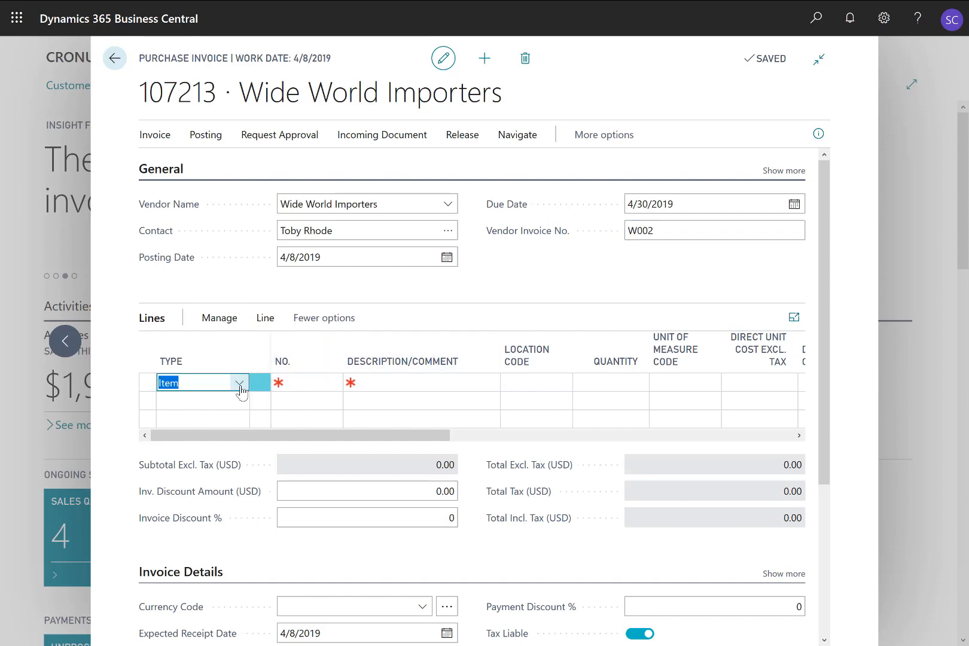
left_click(239, 383)
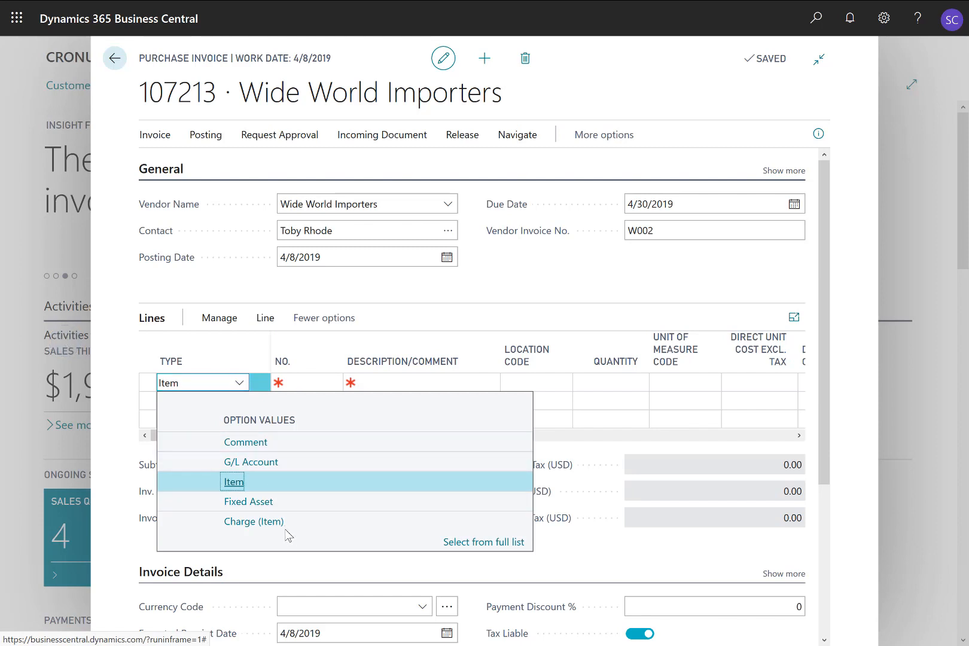
left_click(254, 521)
key("Tab")
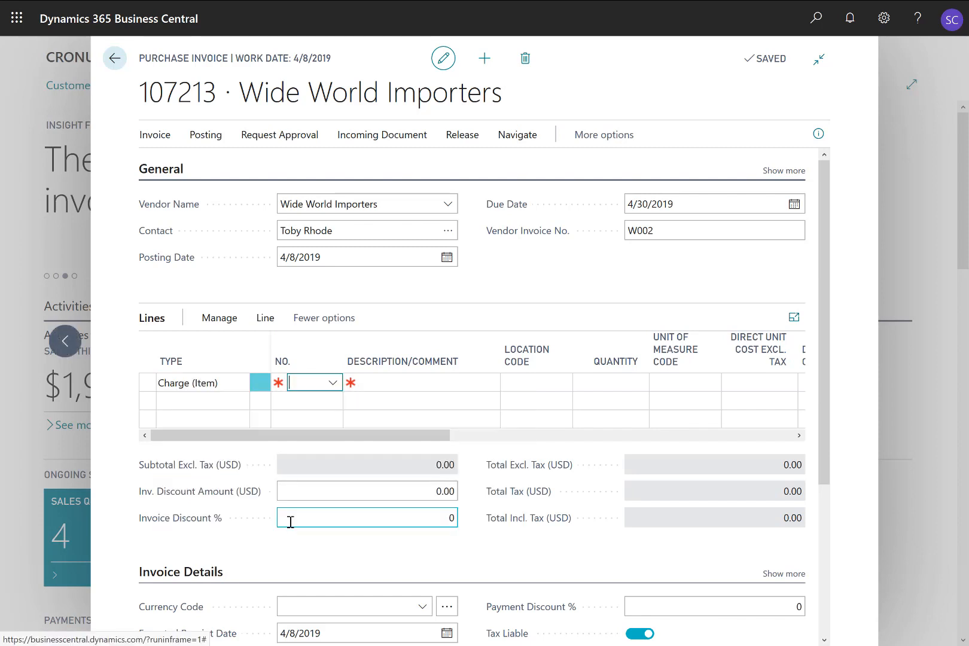
left_click(333, 383)
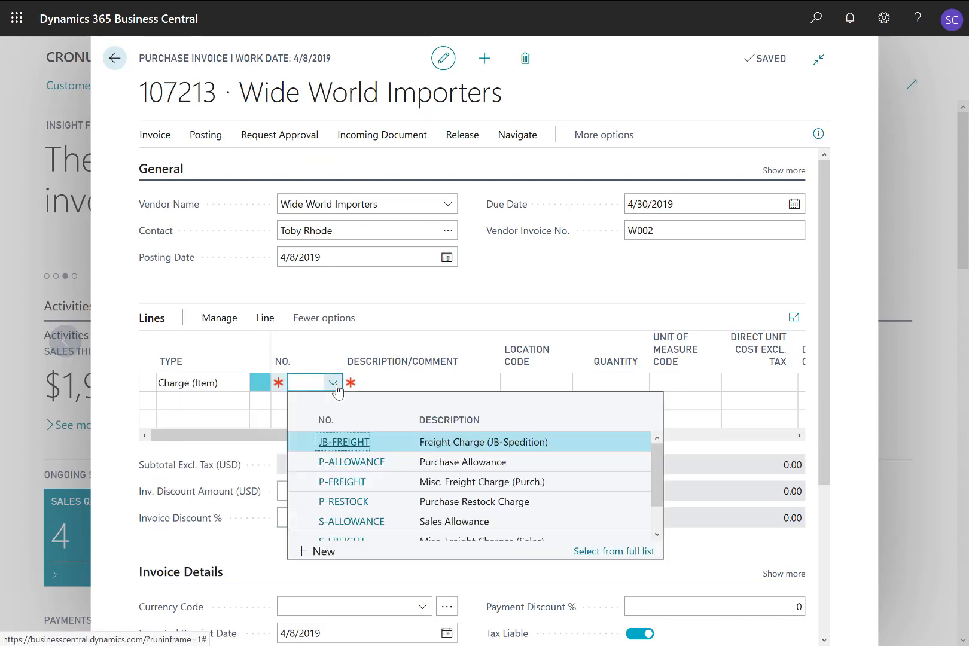
left_click(443, 487)
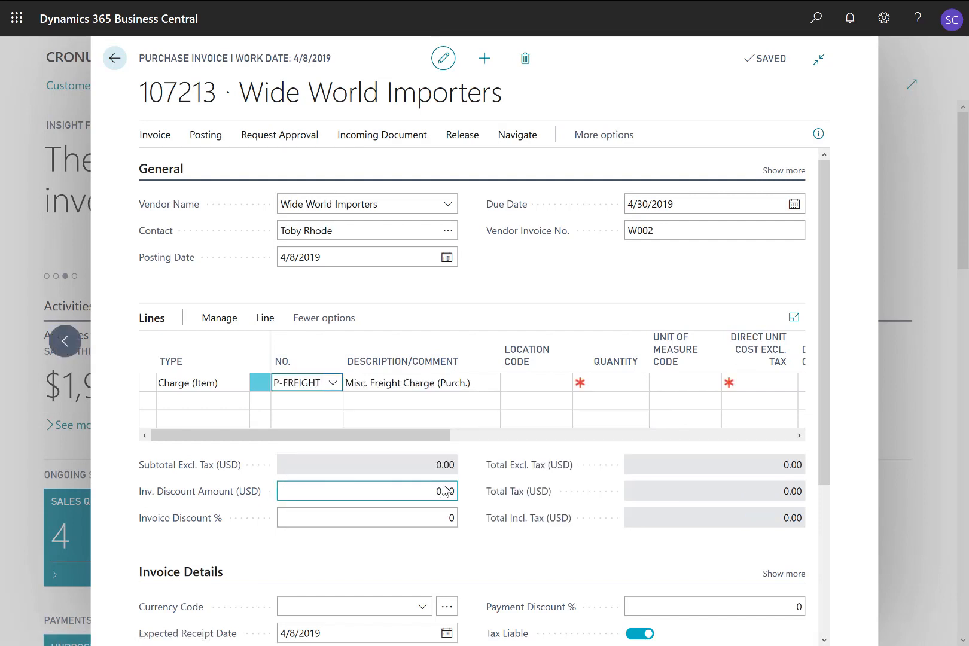
Step: Give the P-FREIGHT line a quantity of 1 and a direct unit cost excluding tax of 1,000
key("Tab")
key("Tab")
key("Tab")
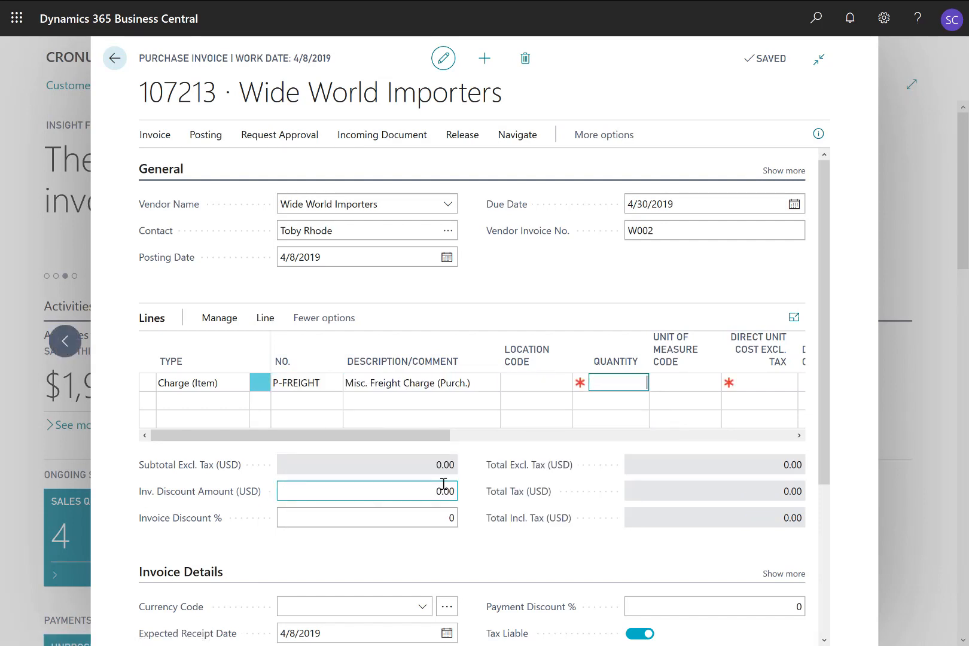
type("1")
key("Tab")
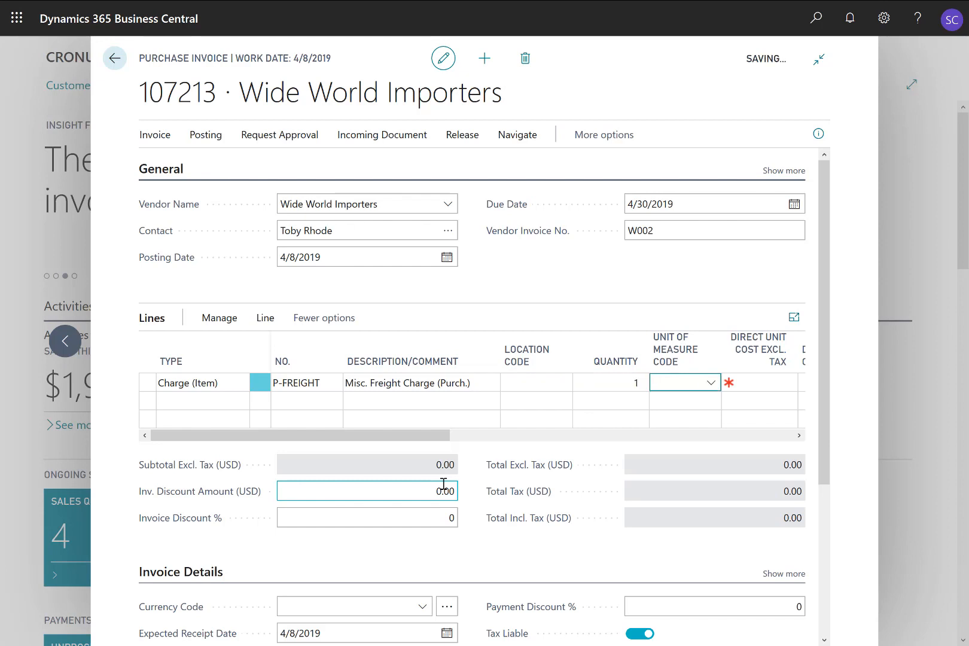
key("Tab")
type("10001")
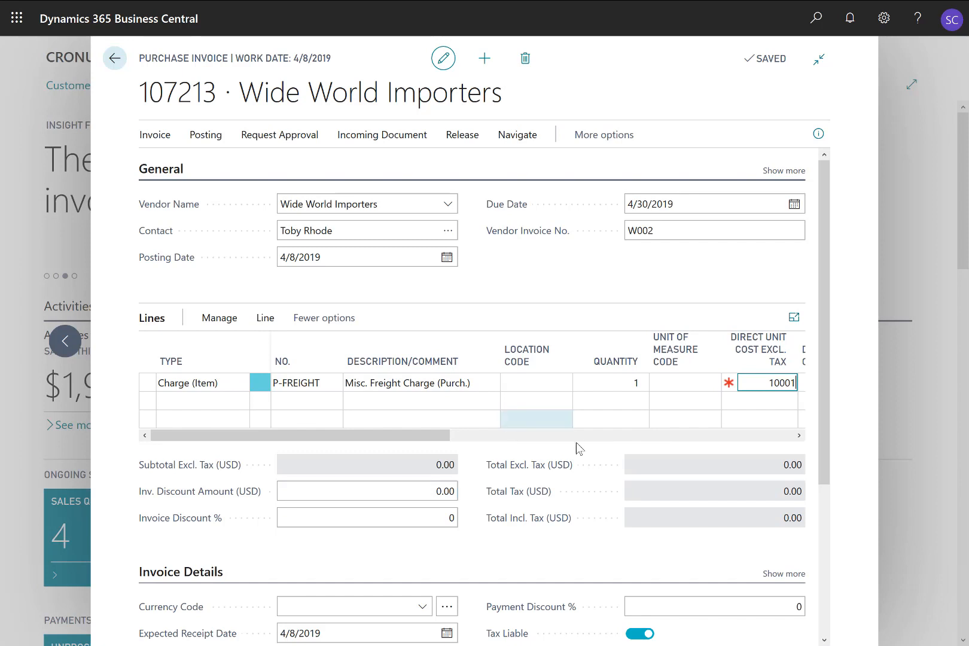
key("BackSpace")
key("shift+Tab")
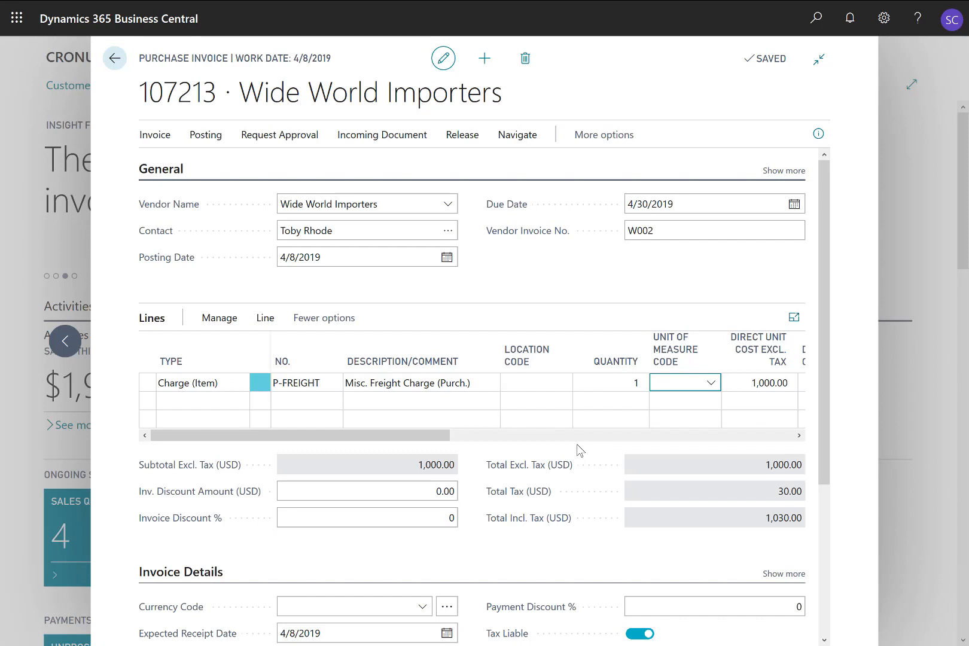
Step: Try to post the purchase invoice and dismiss the resulting message
left_click(212, 143)
left_click(169, 161)
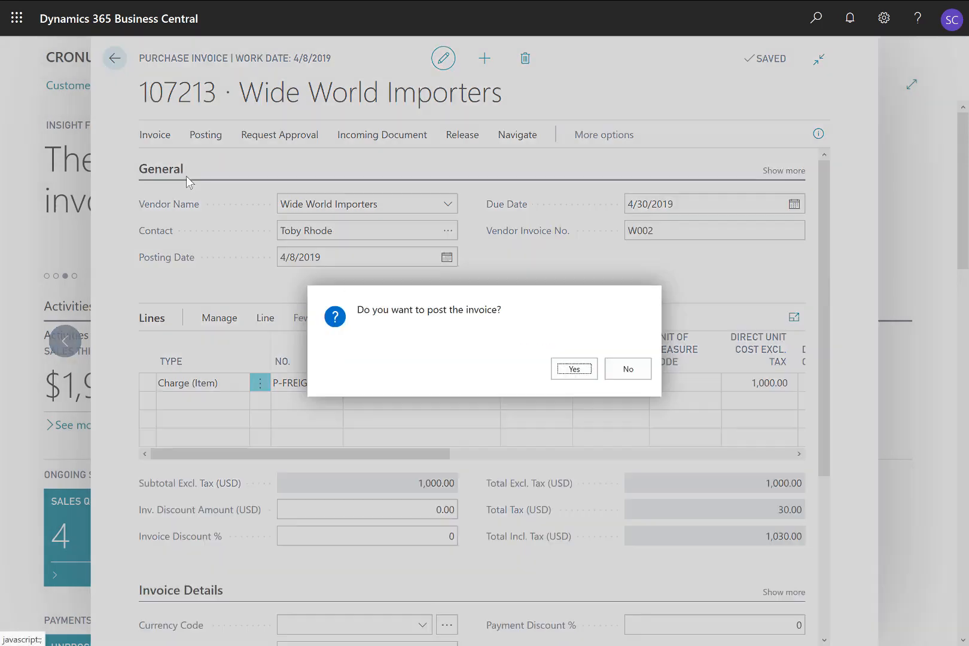
left_click(574, 369)
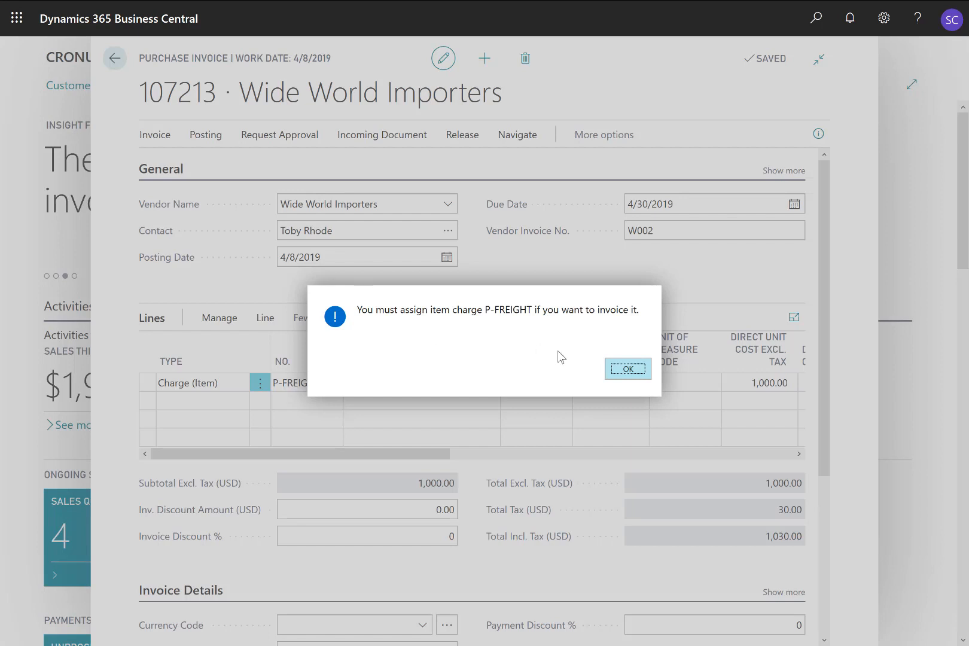
left_click(628, 372)
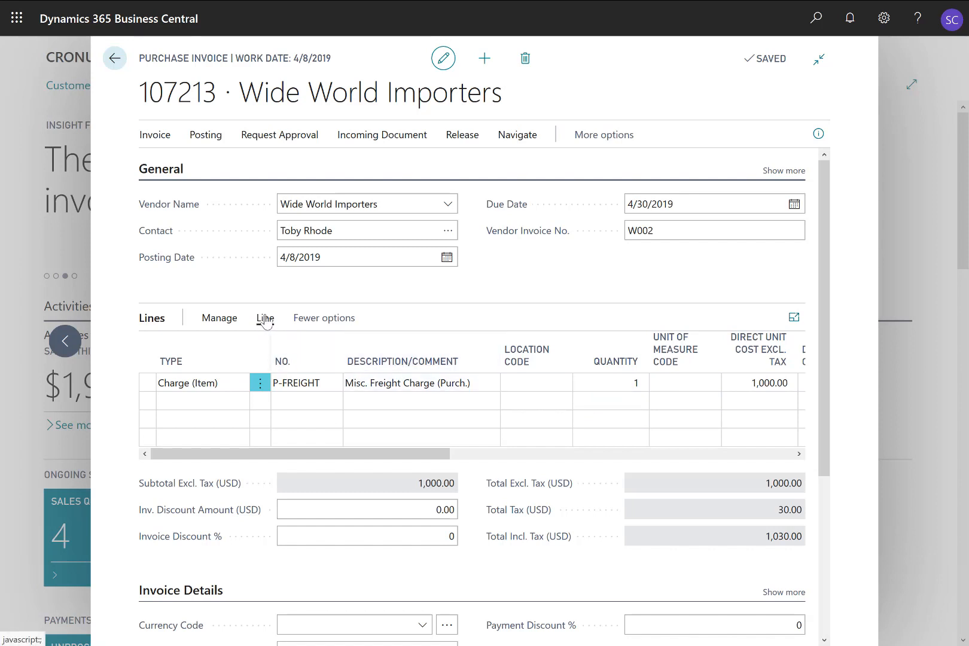
Step: Open the Item Charge Assignment for the P-FREIGHT invoice line
left_click(265, 319)
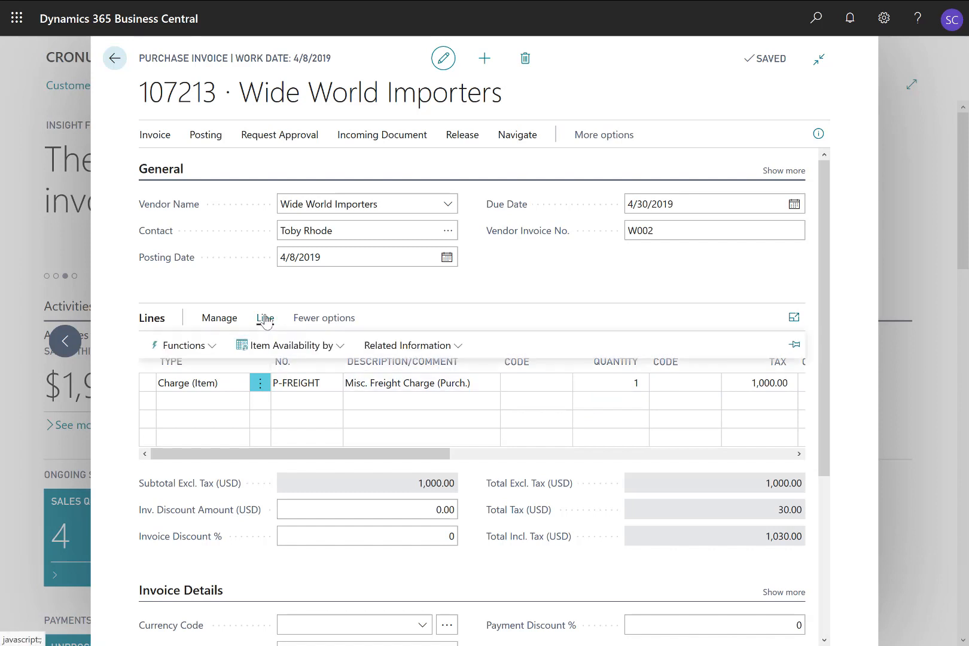
left_click(380, 342)
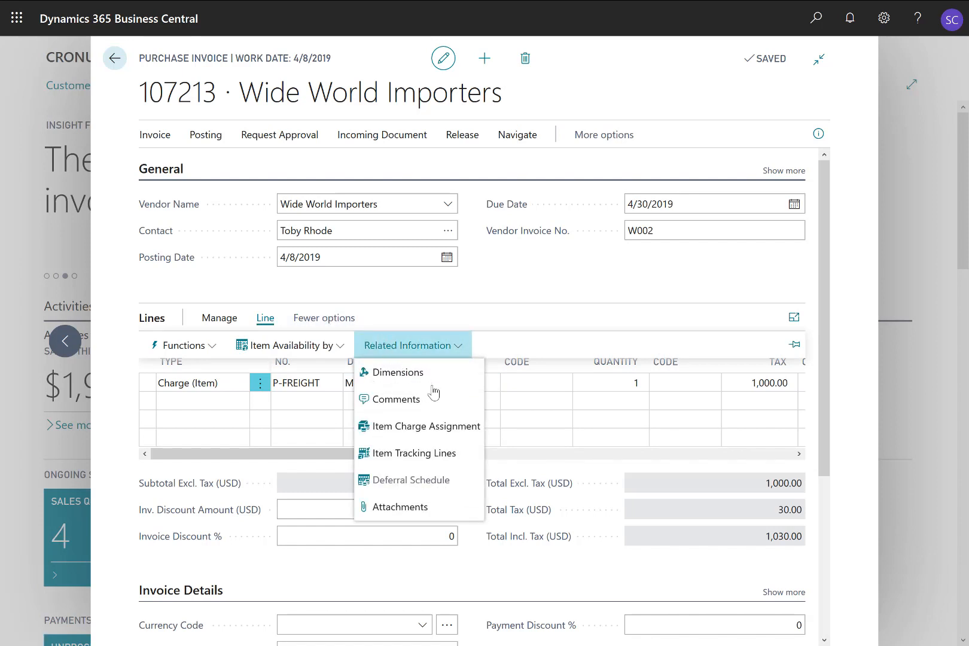
left_click(453, 429)
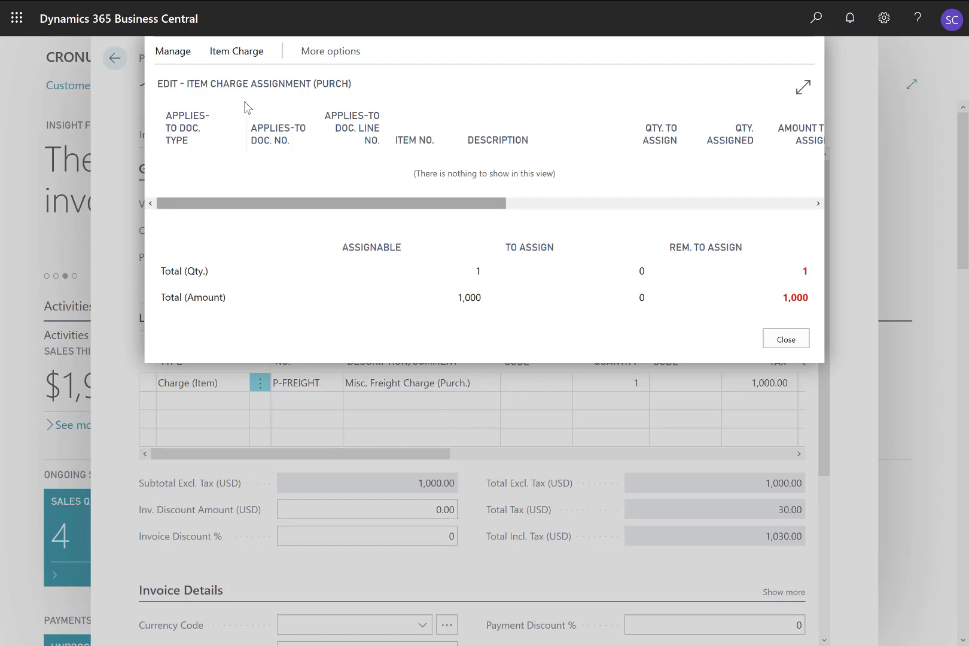
left_click(238, 53)
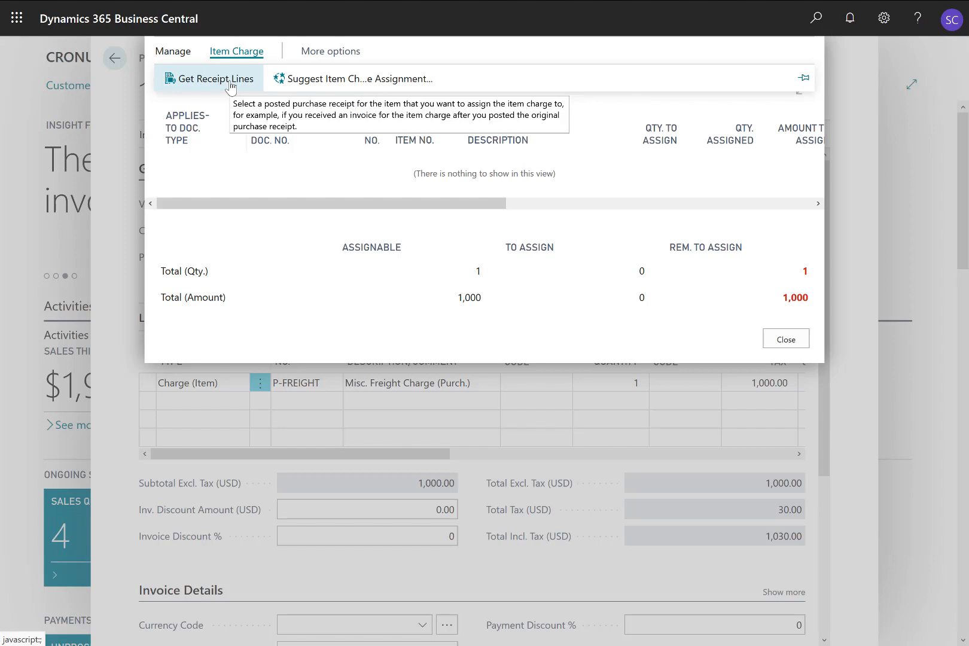
left_click(347, 56)
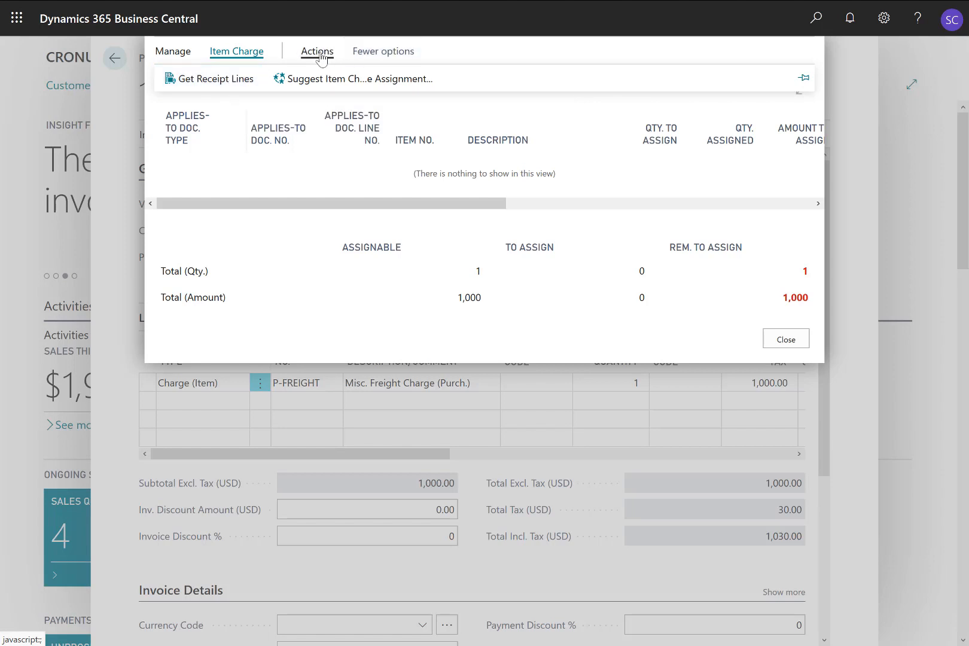
left_click(320, 56)
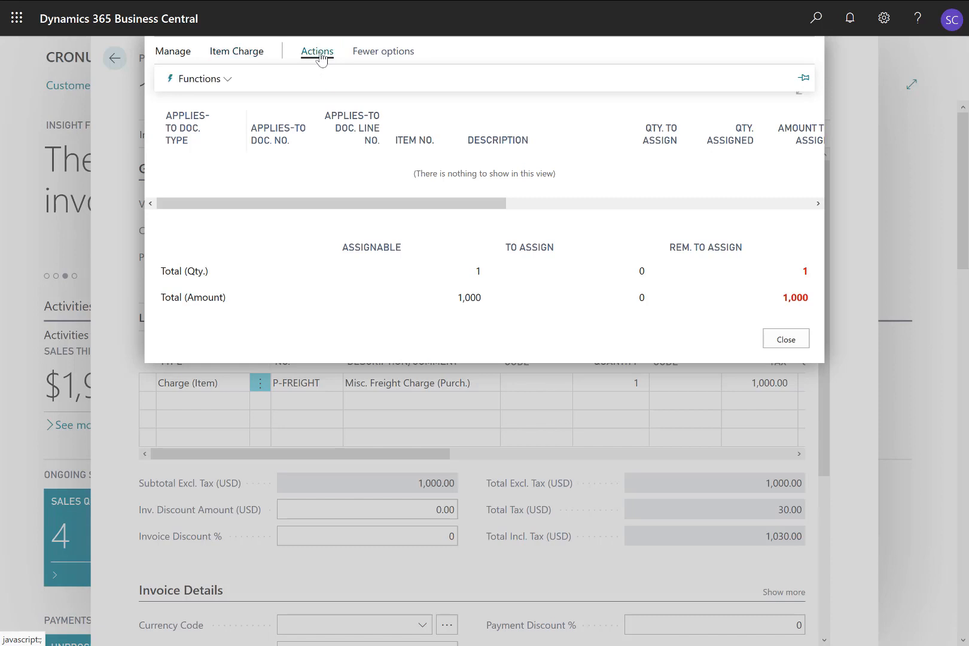
left_click(235, 82)
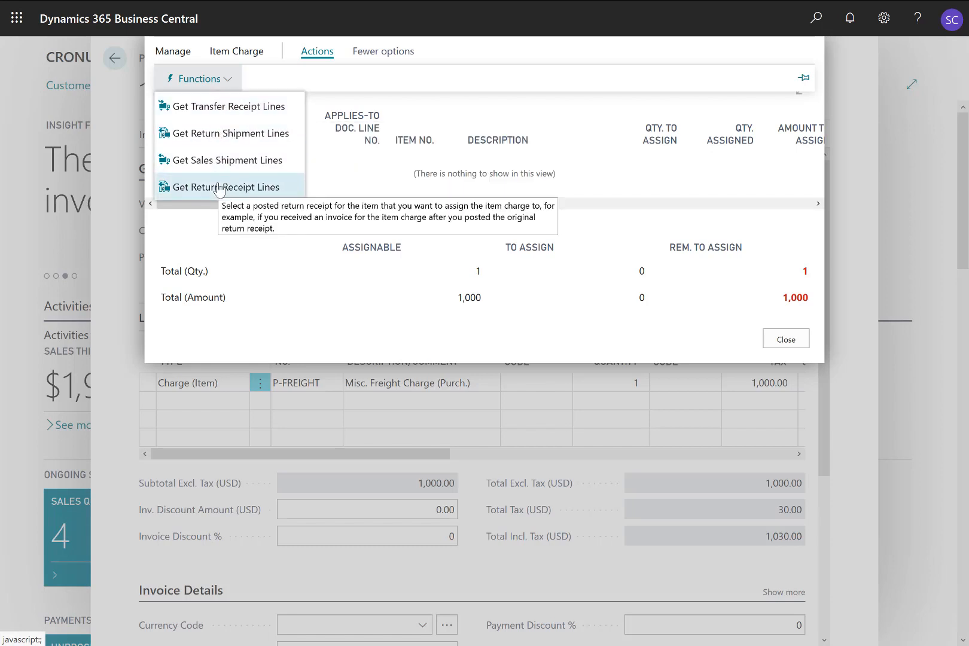
Step: Get the purchase receipt lines 107003, 107005, 107007, 107008 and 107014 into the item charge assignment
left_click(226, 55)
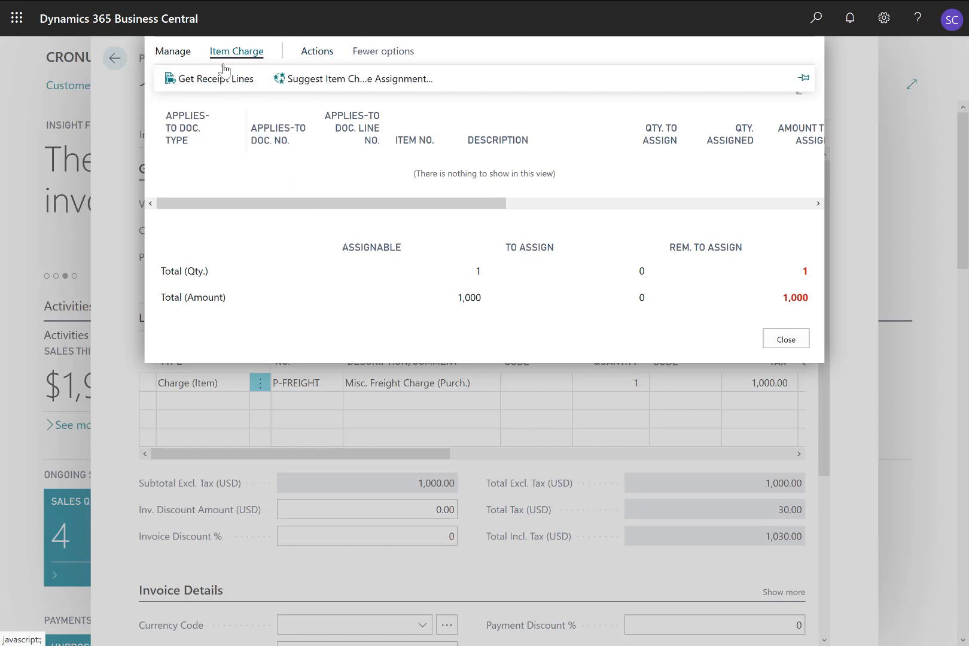
left_click(222, 80)
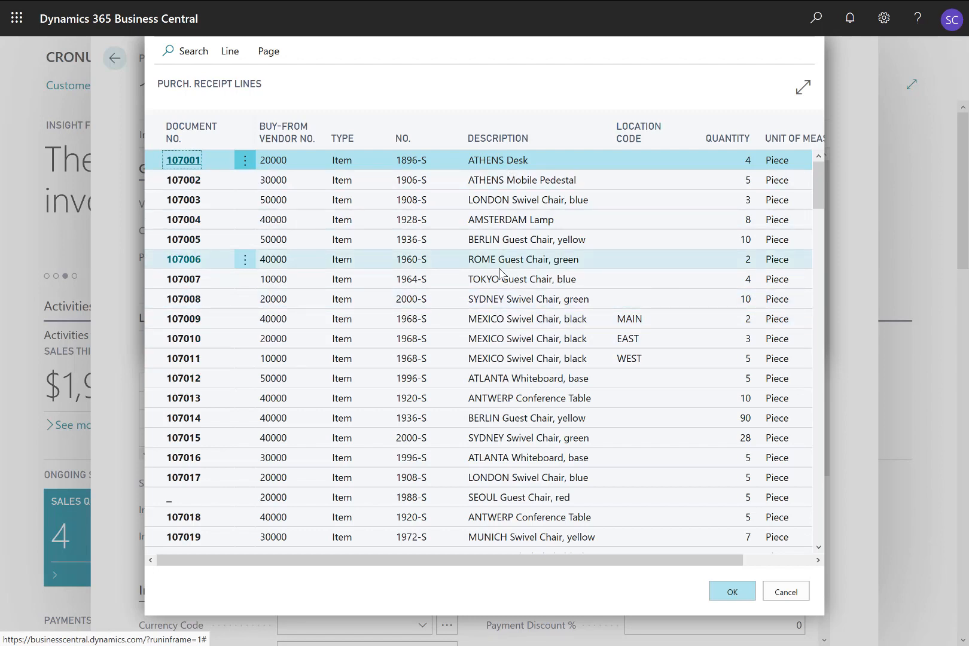
left_click(496, 202)
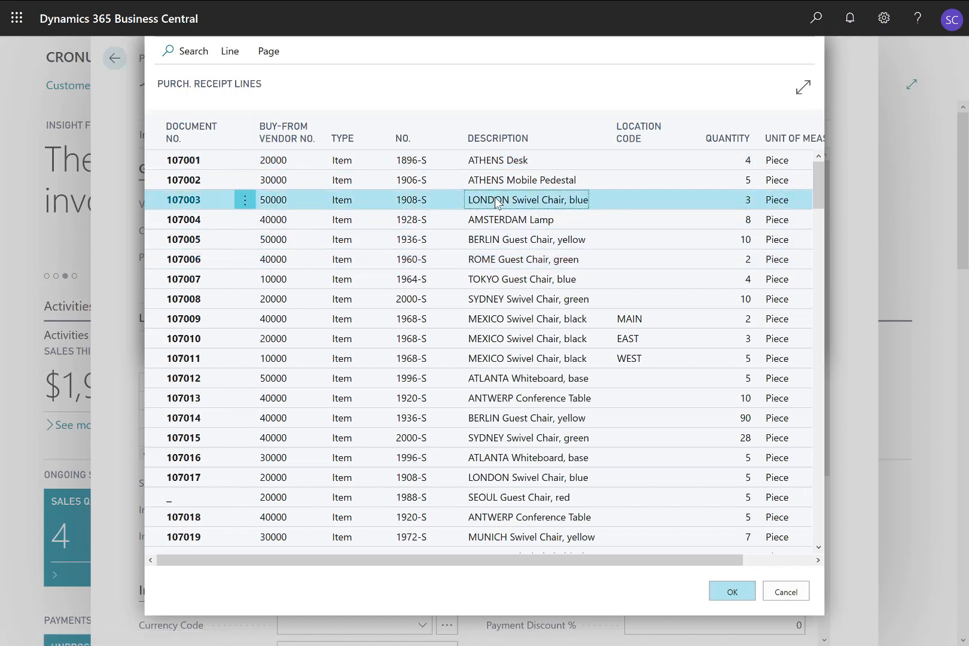
left_click(501, 241, "ctrl")
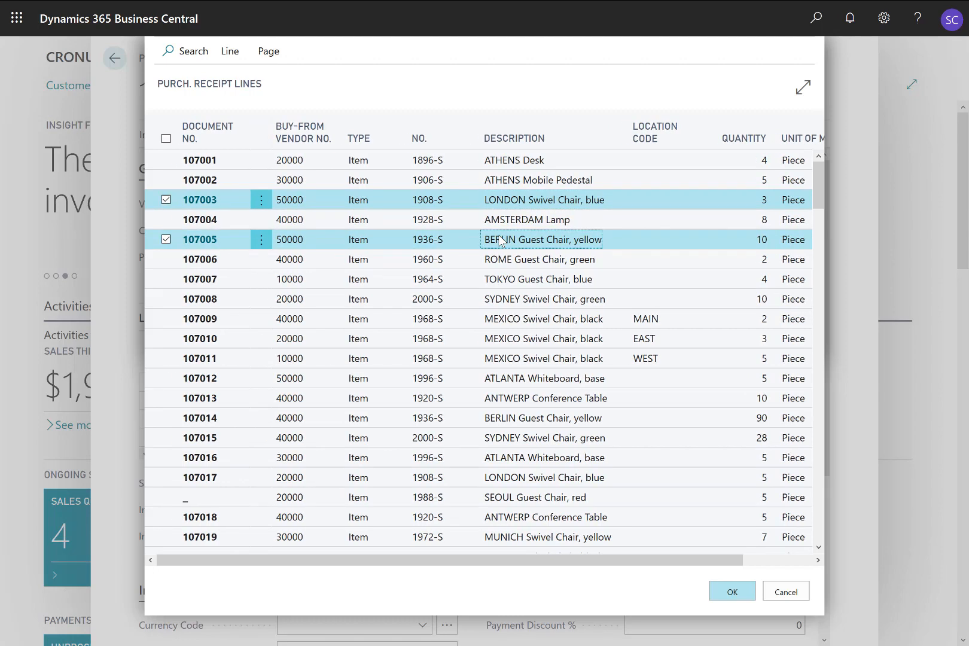
left_click(502, 281, "ctrl")
left_click(504, 297, "ctrl")
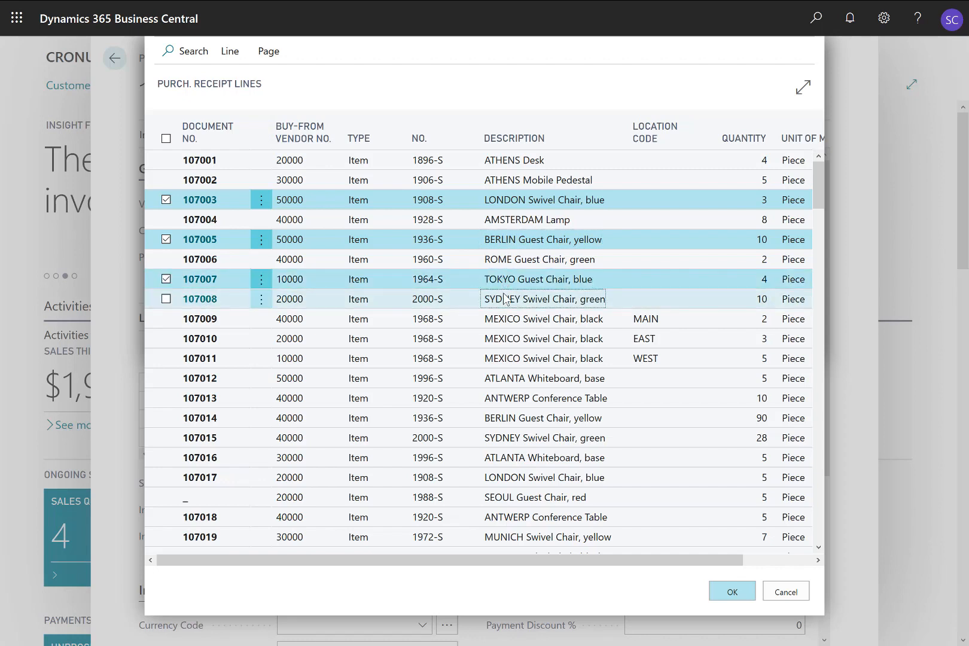
left_click(513, 417, "ctrl")
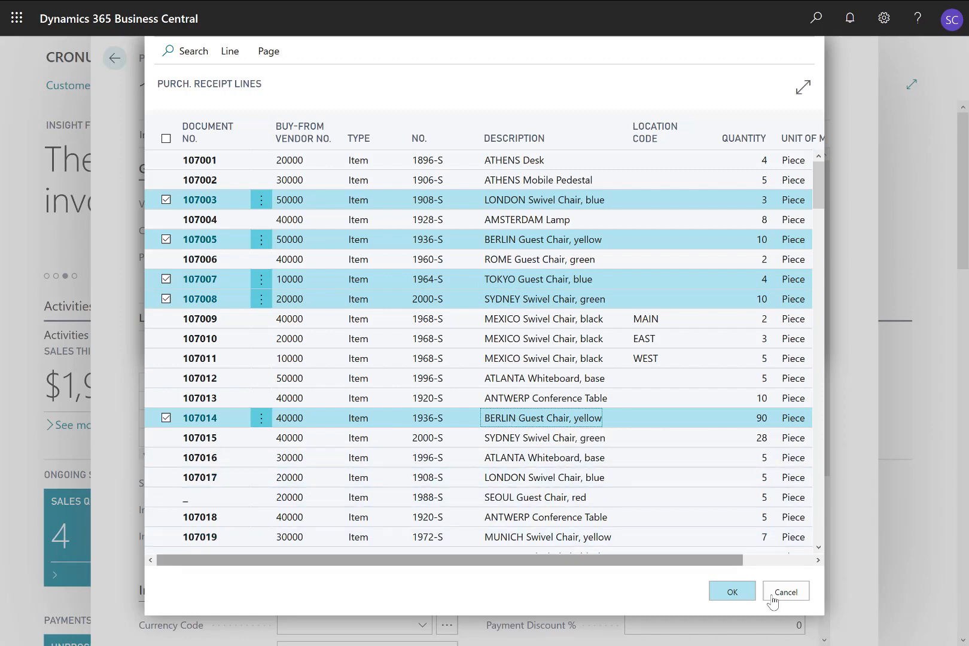
left_click(731, 593)
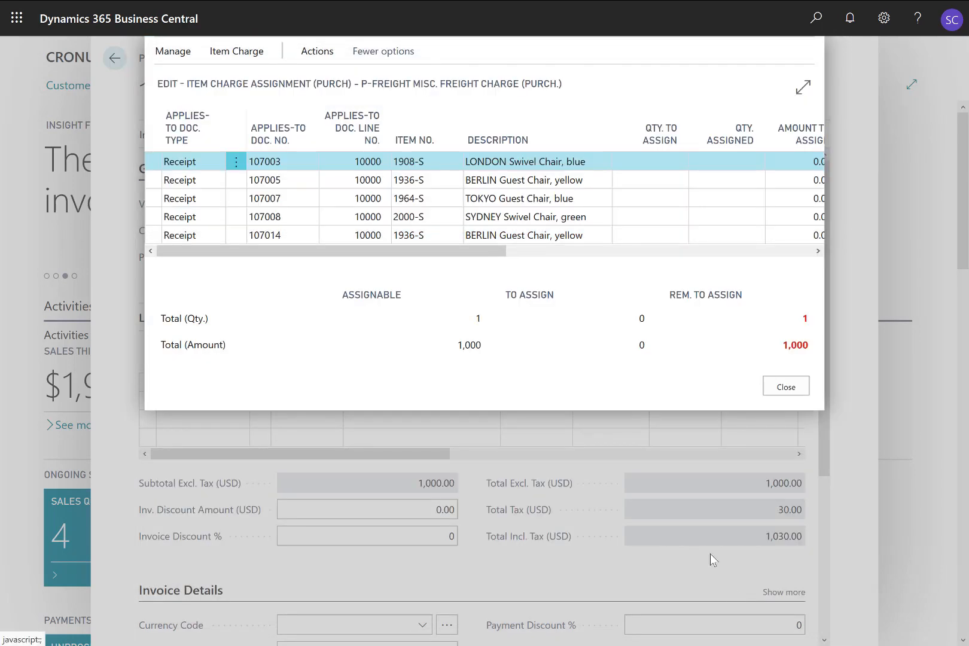
Step: Enlarge the item charge assignment window and use Suggest Item Charge Assignment to distribute the freight charge across the receipt lines By Volume
left_click(803, 86)
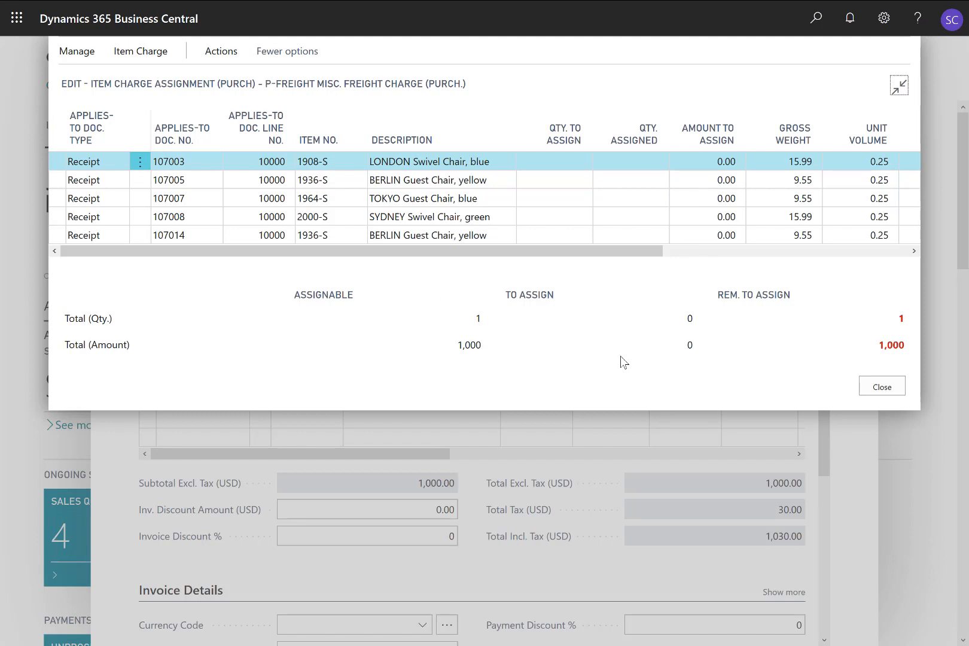
left_click(565, 160)
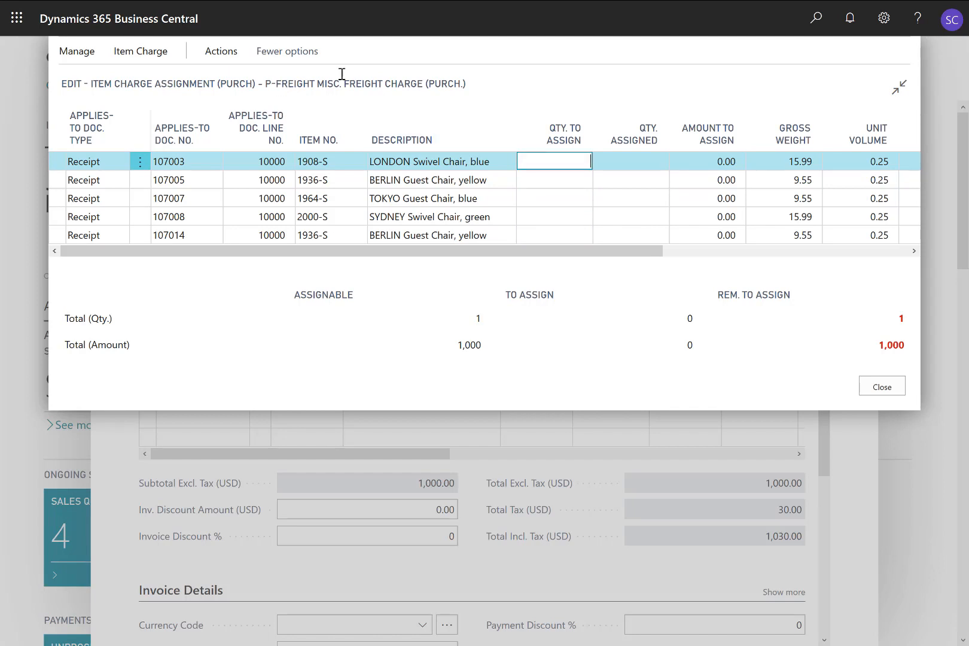
left_click(159, 55)
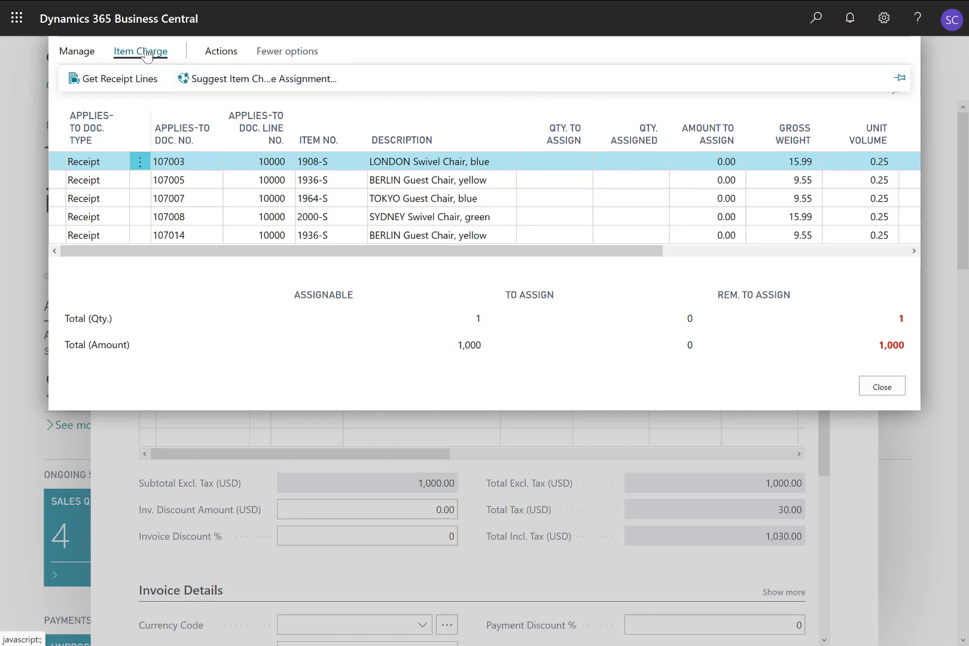
left_click(213, 82)
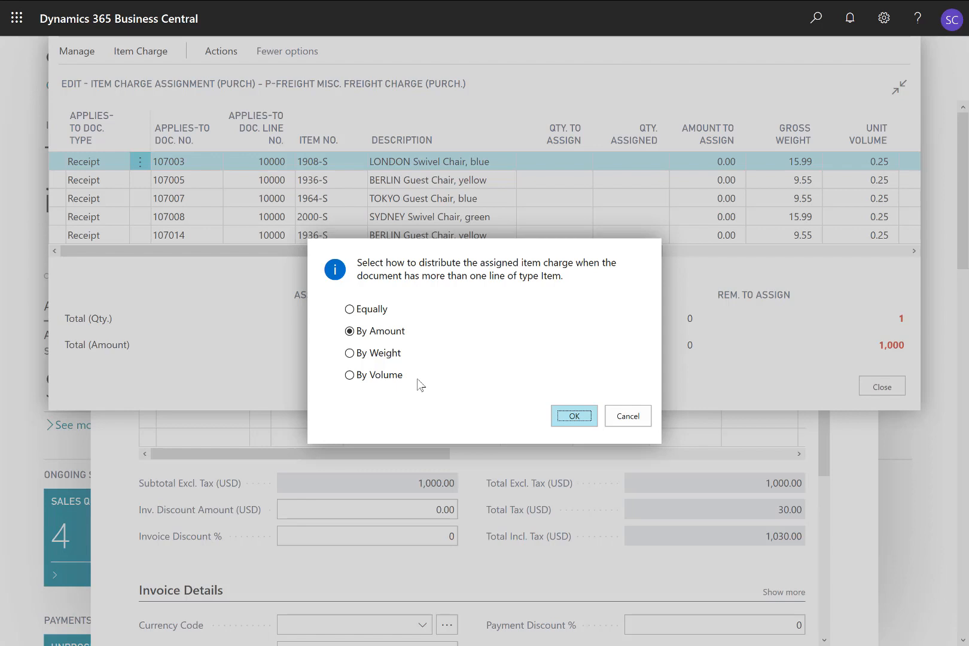
left_click(367, 377)
left_click(572, 419)
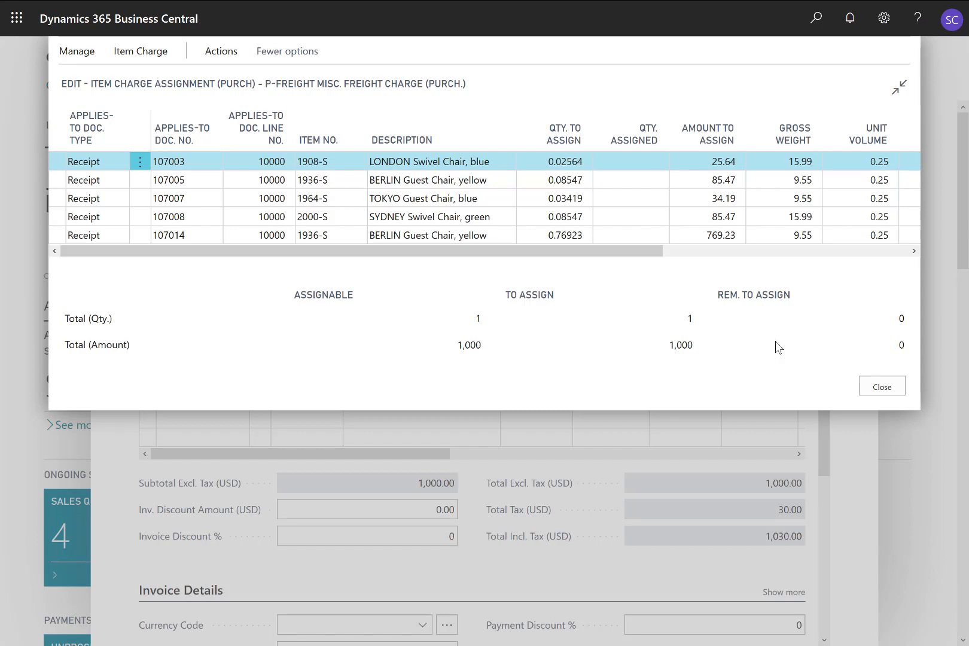
Step: Close the item charge assignment, post the purchase invoice for Wide World Importers, and open the posted invoice
left_click(871, 389)
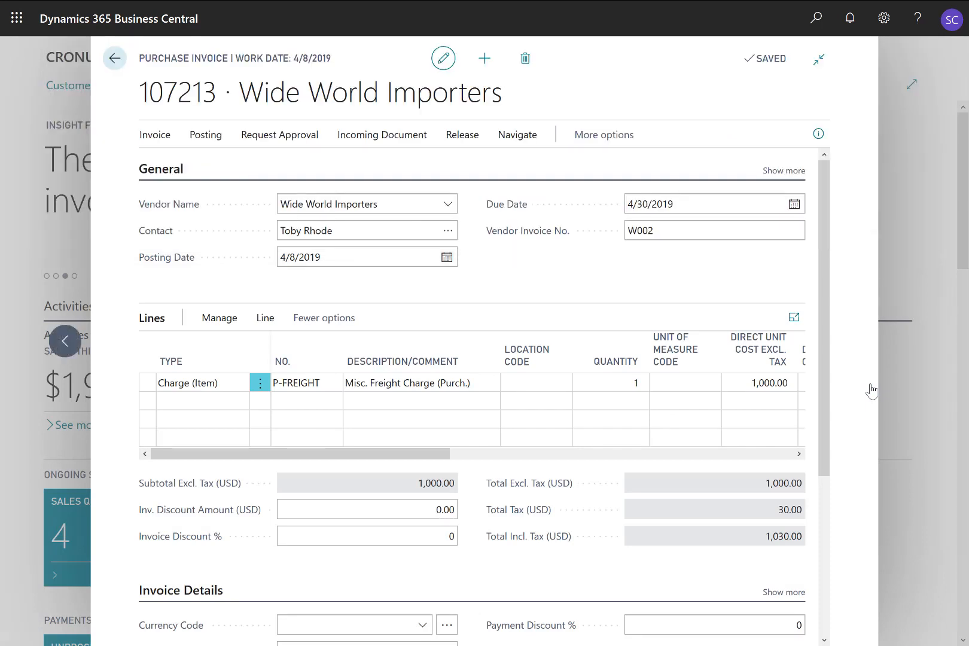
left_click(196, 143)
left_click(169, 163)
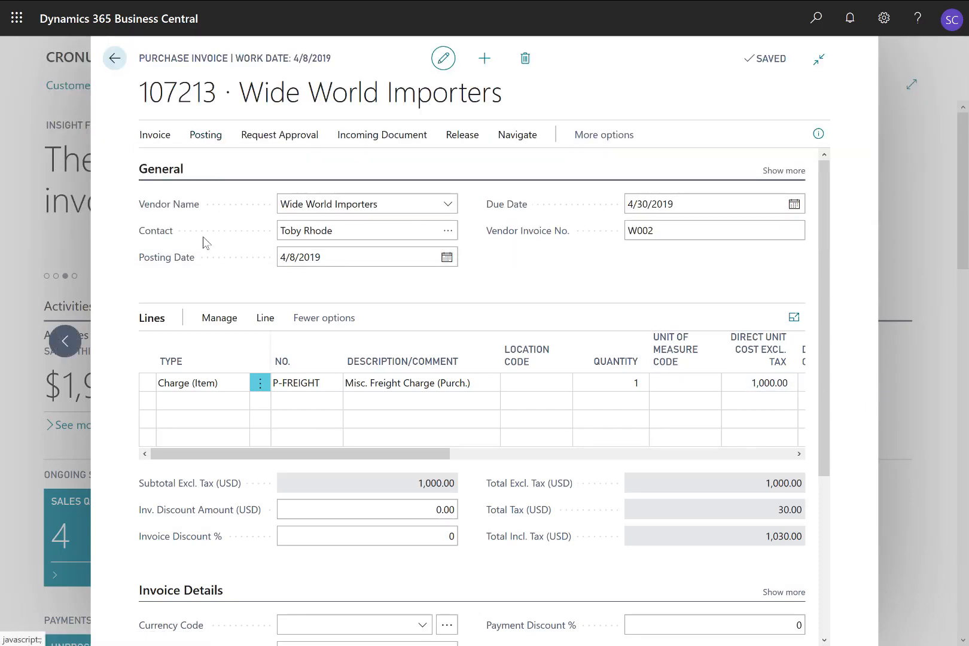
left_click(573, 370)
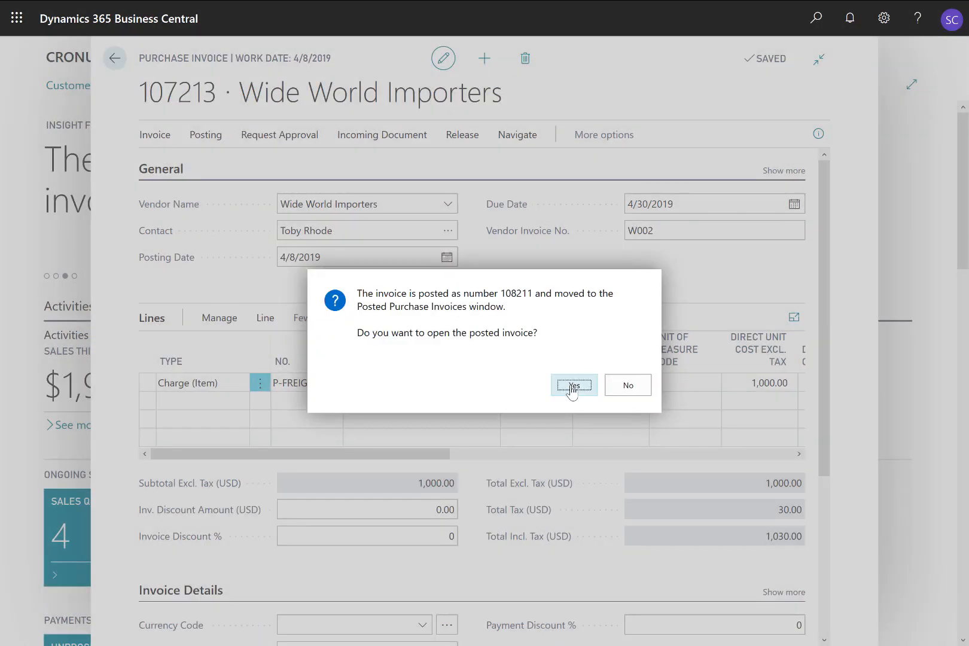
left_click(572, 385)
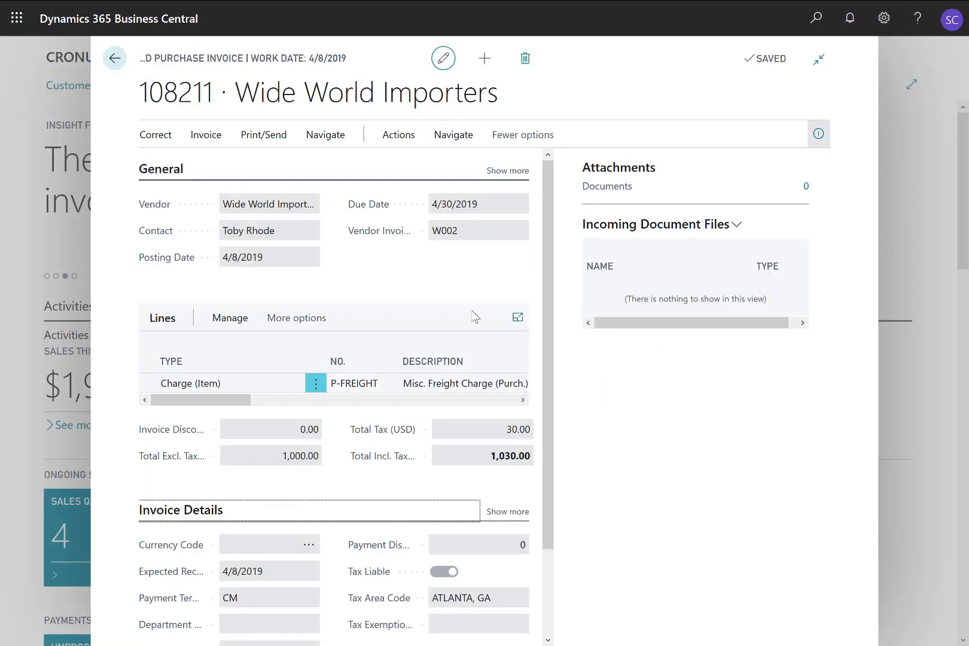
Step: Navigate from the posted purchase invoice to its related value entries and examine the actual cost amounts in the enlarged list
left_click(396, 137)
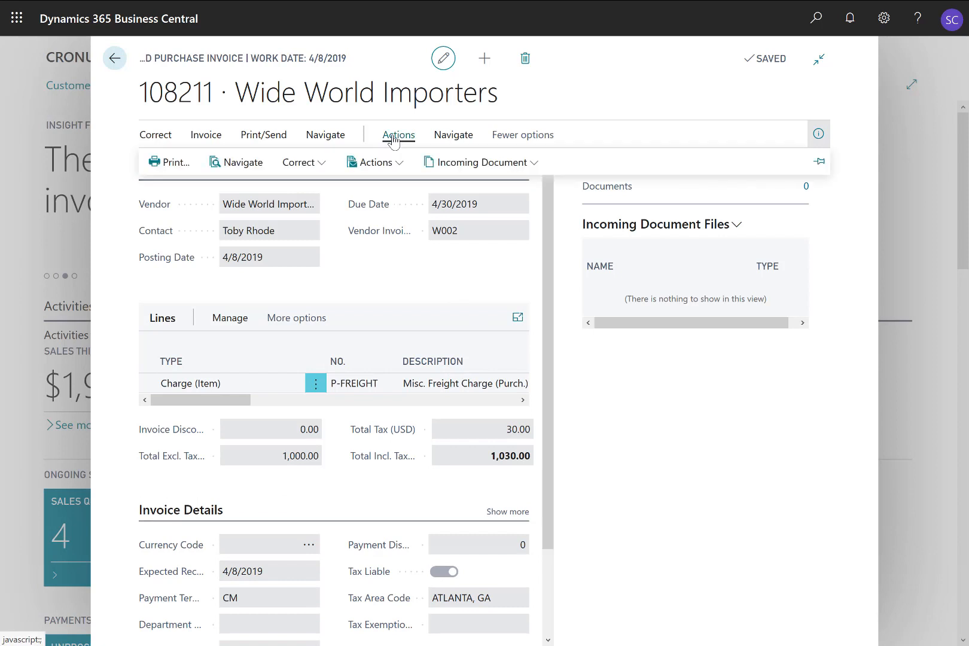
left_click(242, 162)
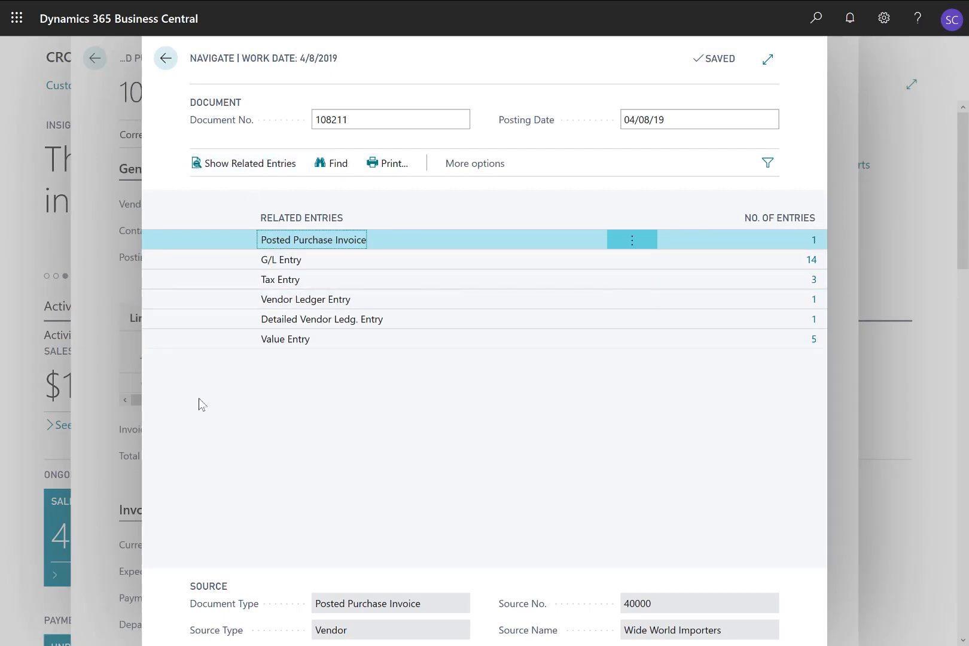
left_click(814, 340)
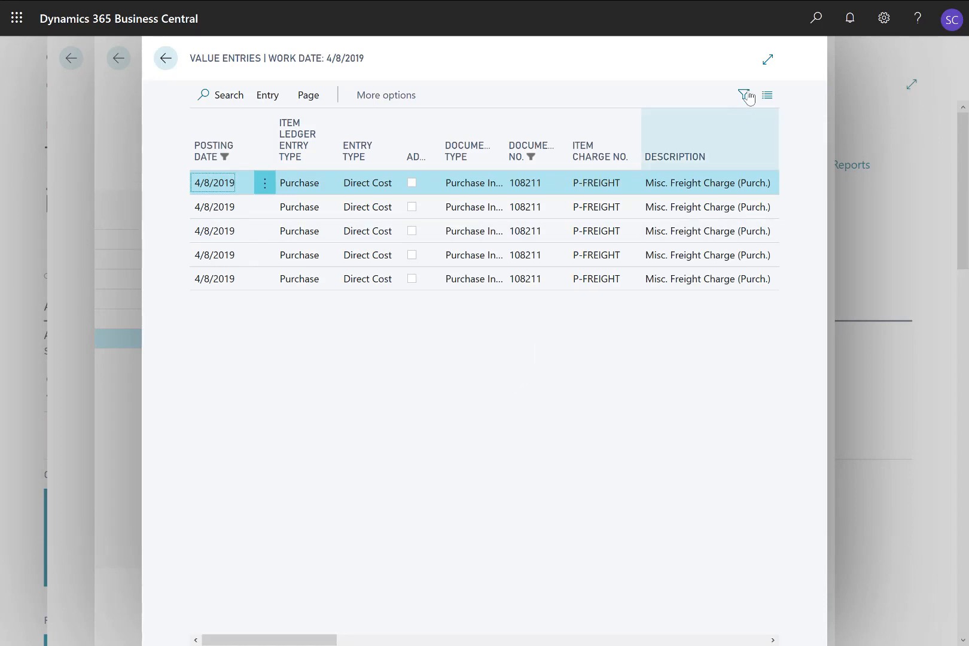
left_click(767, 60)
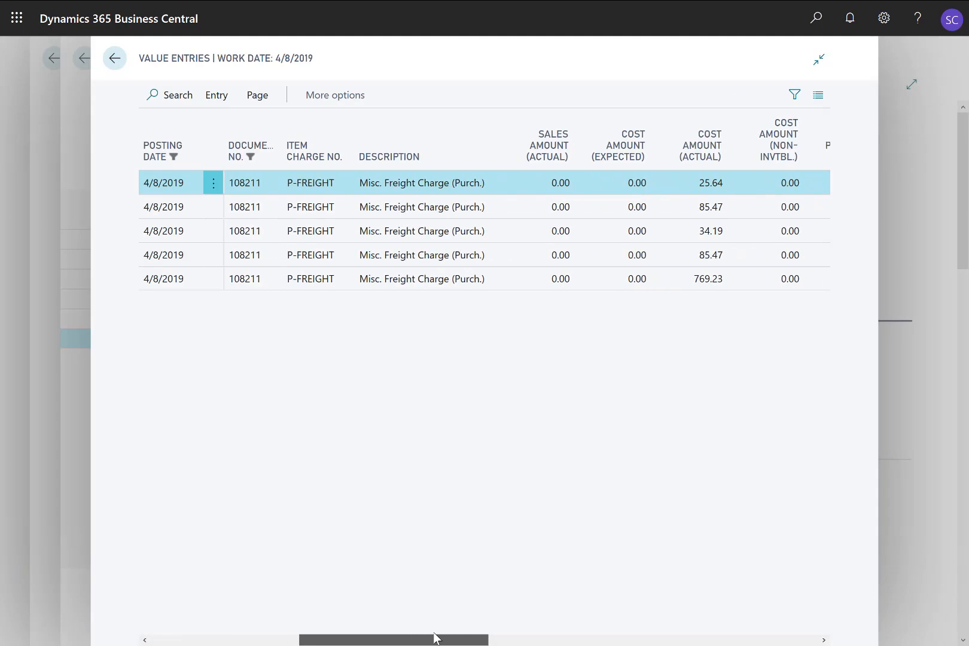